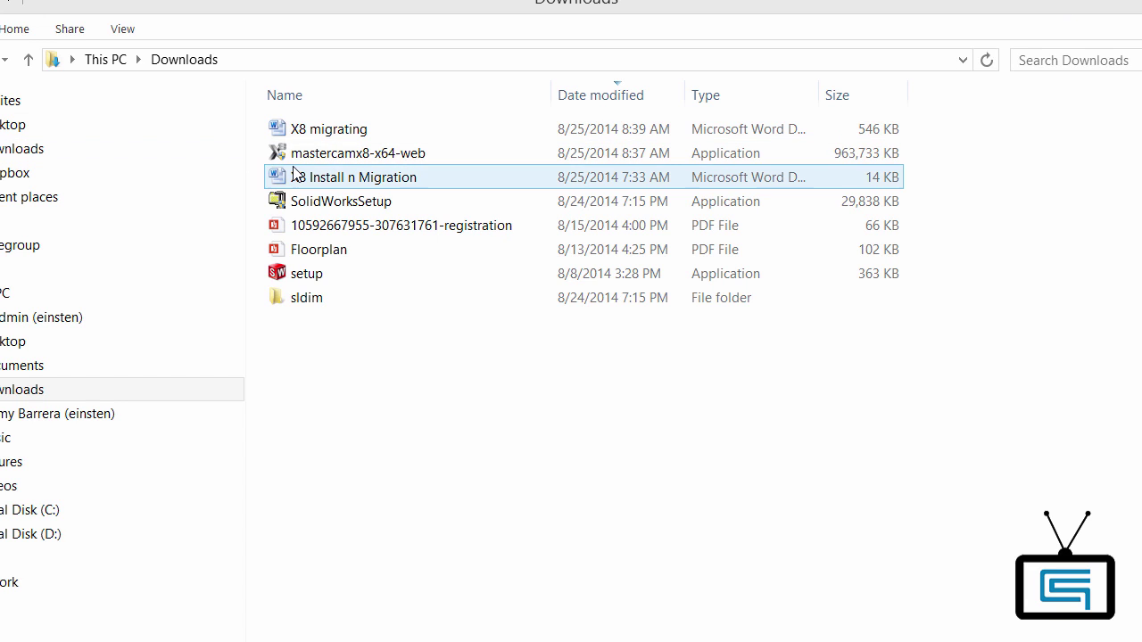
Step: Run the mastercamx8-x64-web installer as administrator with English (United States) as setup language
{"action": "left_click", "coordinate": [340, 164]}
{"action": "right_click", "coordinate": [340, 166]}
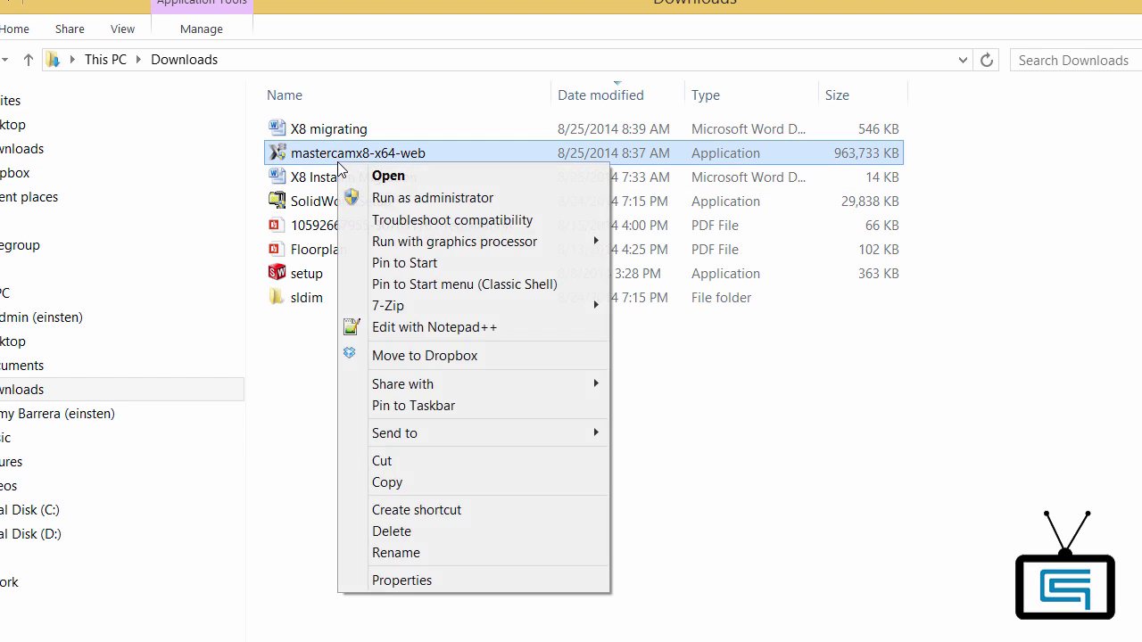
{"action": "left_click", "coordinate": [398, 198]}
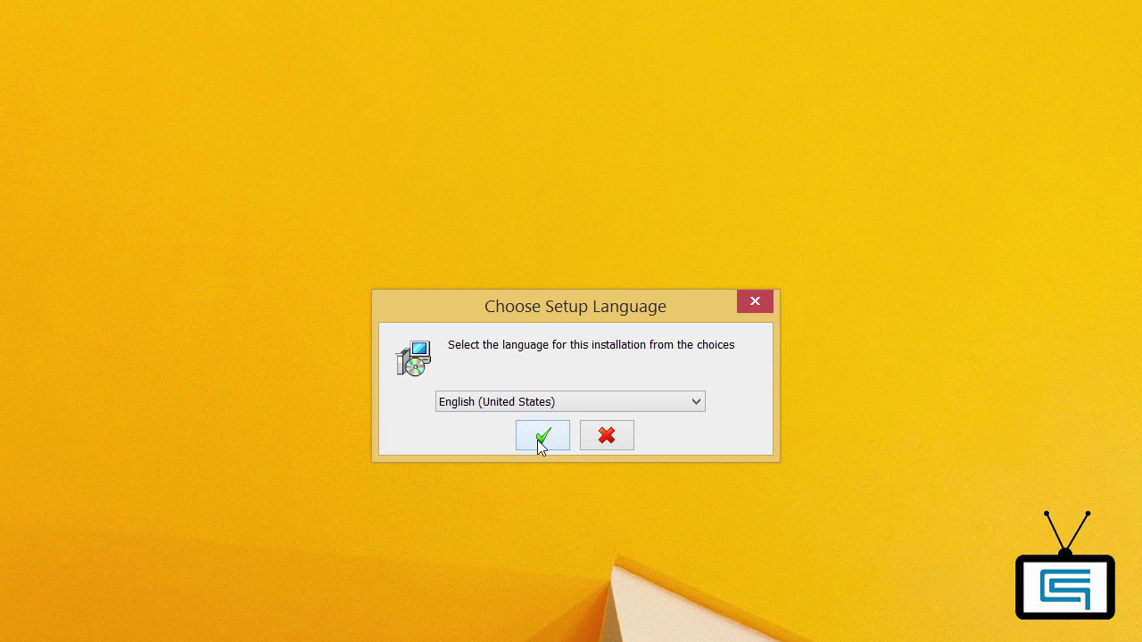
{"action": "left_click", "coordinate": [537, 440]}
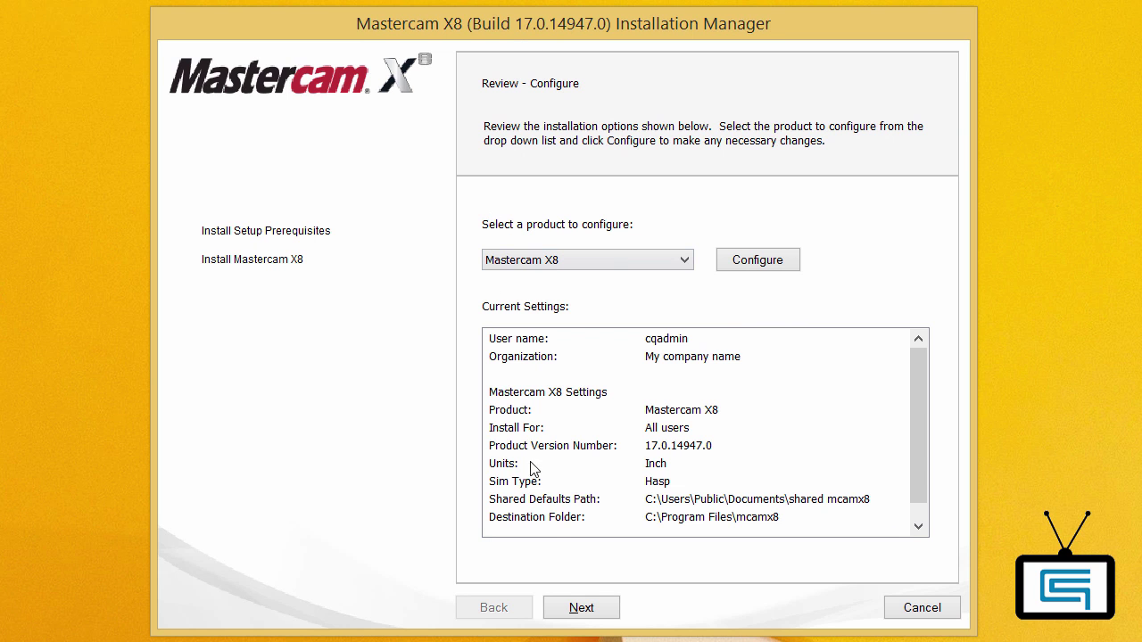
Step: Accept the license, install Mastercam X8, and turn off Launch Mastercam On Exit
{"action": "left_click", "coordinate": [580, 608]}
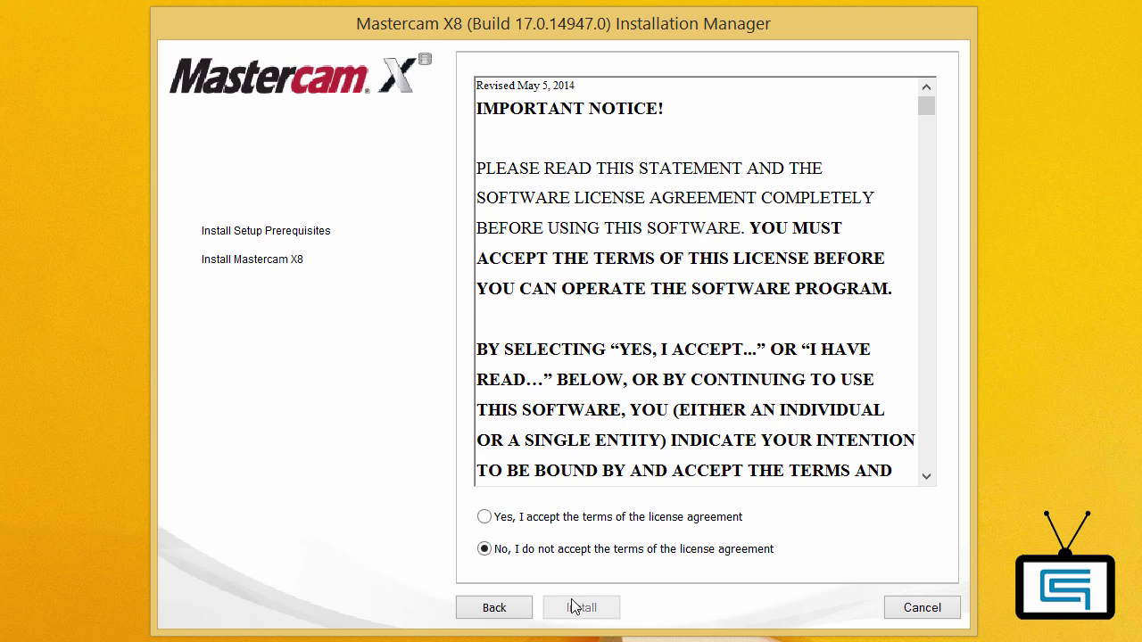
{"action": "left_click", "coordinate": [486, 519]}
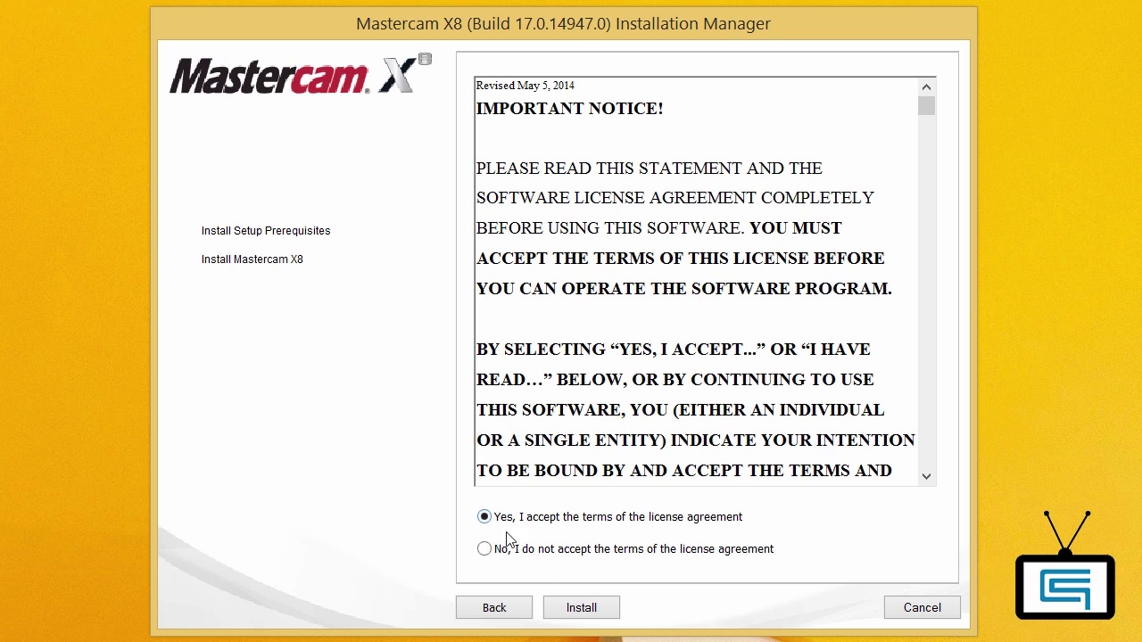
{"action": "left_click", "coordinate": [576, 608]}
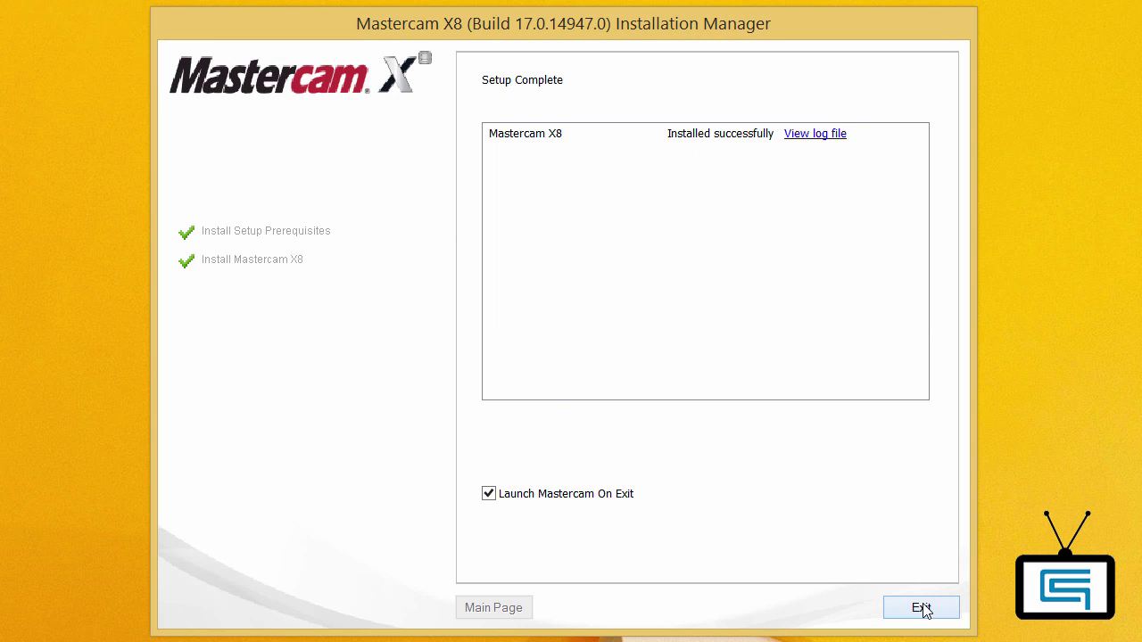
{"action": "left_click", "coordinate": [488, 495]}
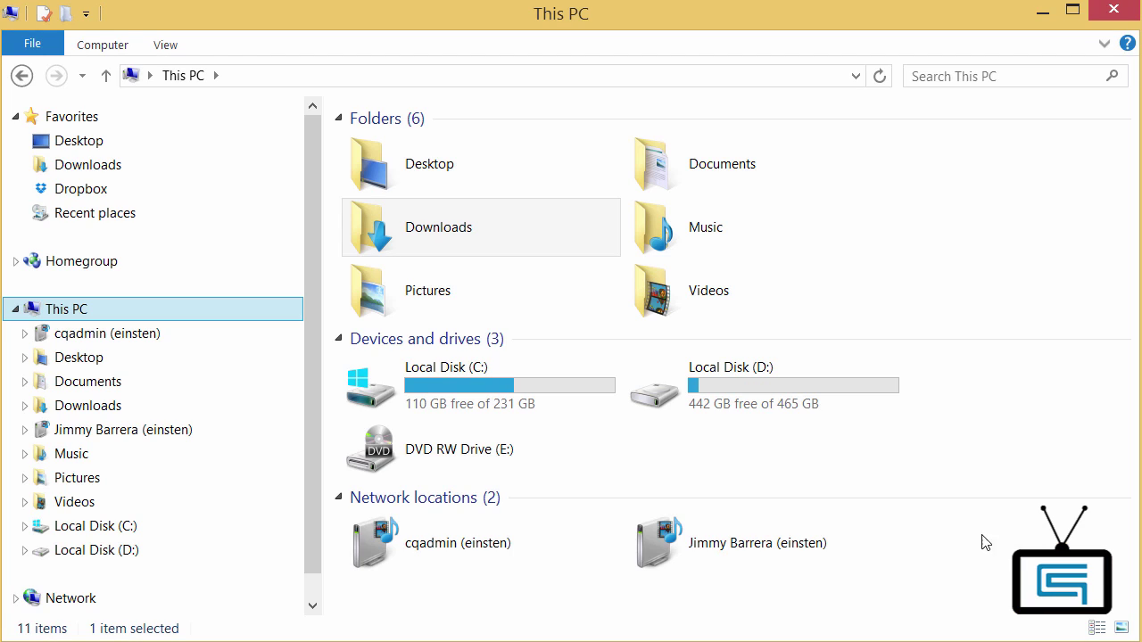
Step: Create a new folder named '--== UPDATE ==--' in Documents
{"action": "double_click", "coordinate": [762, 171]}
{"action": "right_click", "coordinate": [524, 175]}
{"action": "mouse_move", "coordinate": [625, 443]}
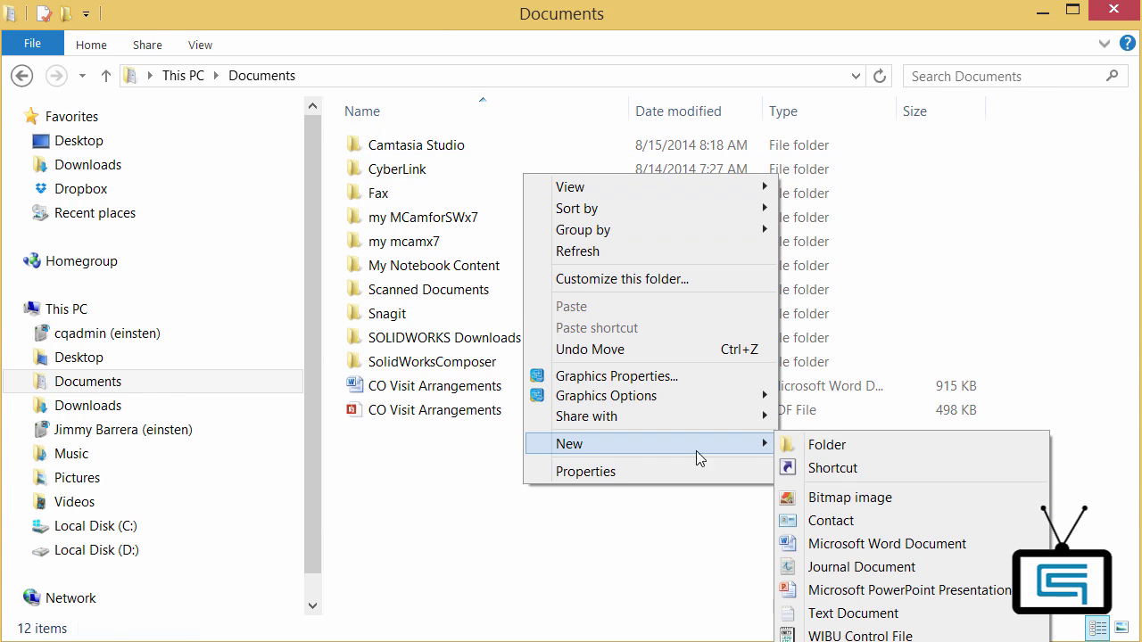
{"action": "left_click", "coordinate": [838, 446]}
{"action": "type", "text": "--== UPDATE ==--"}
{"action": "key", "text": "Return"}
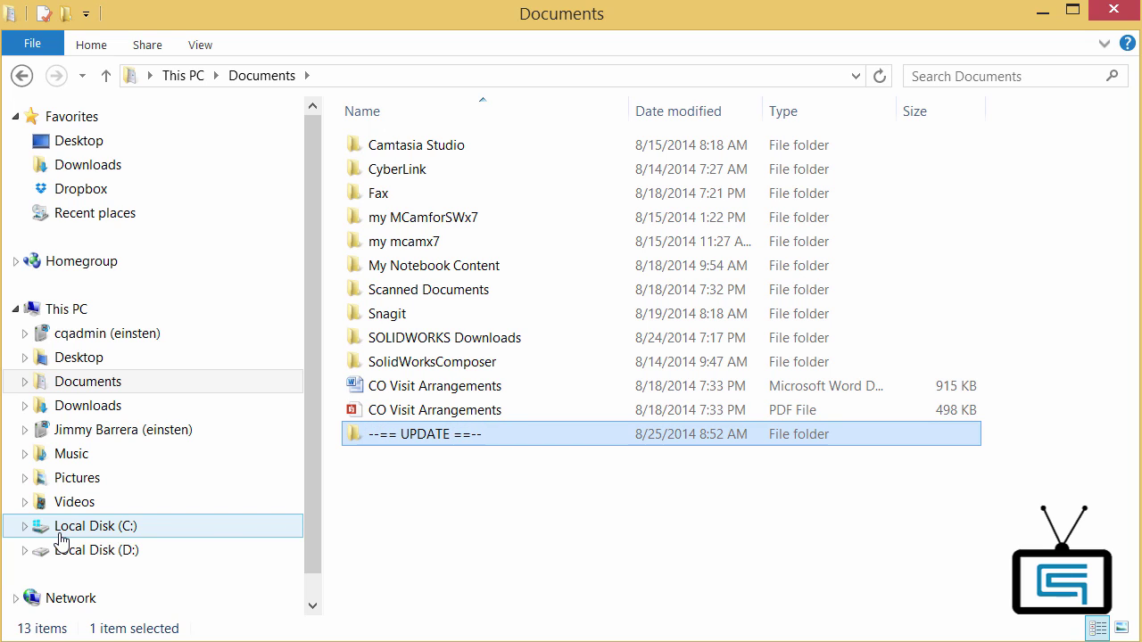
Step: Copy the my mcamx7 folder into UPDATE, check its contents, then go to Local Disk (C:)
{"action": "right_click", "coordinate": [421, 250]}
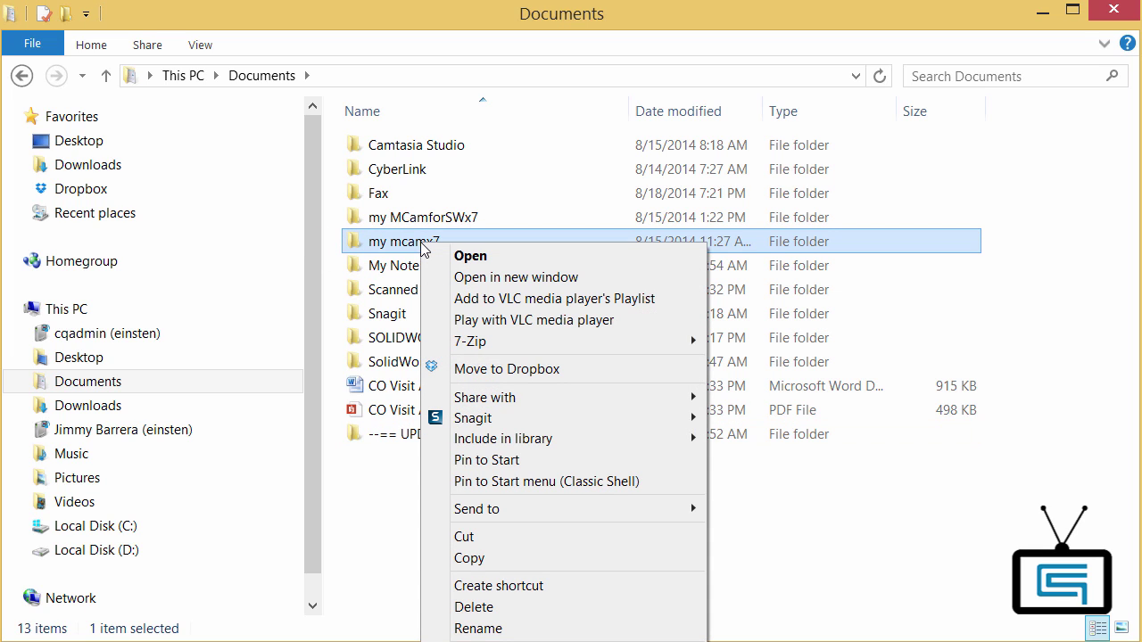
{"action": "left_click", "coordinate": [496, 560]}
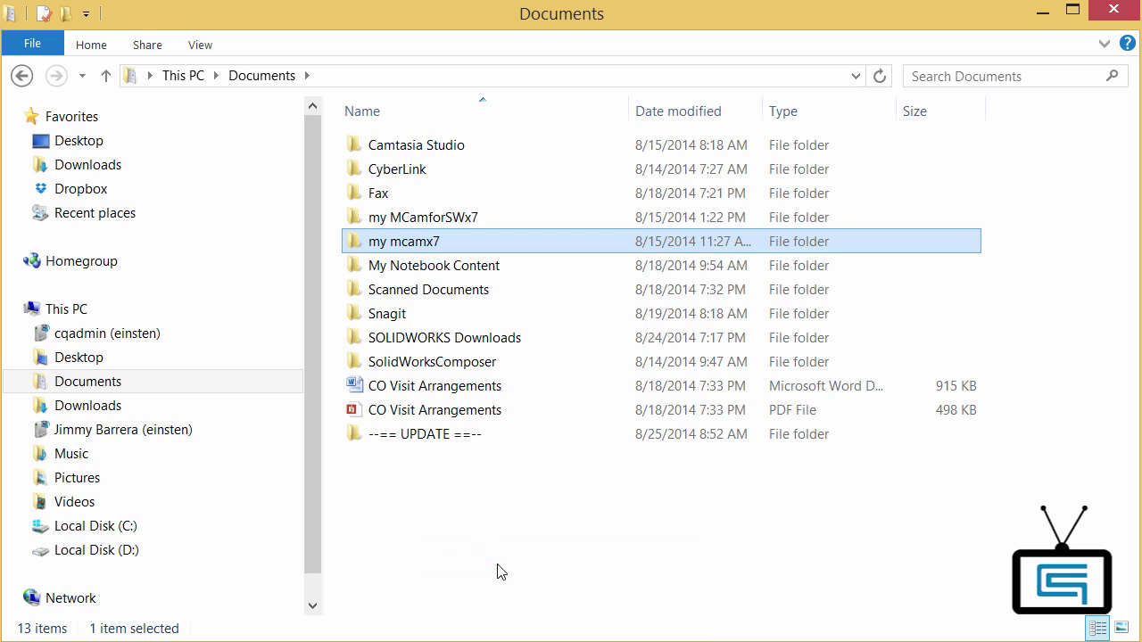
{"action": "double_click", "coordinate": [437, 434]}
{"action": "right_click", "coordinate": [417, 198]}
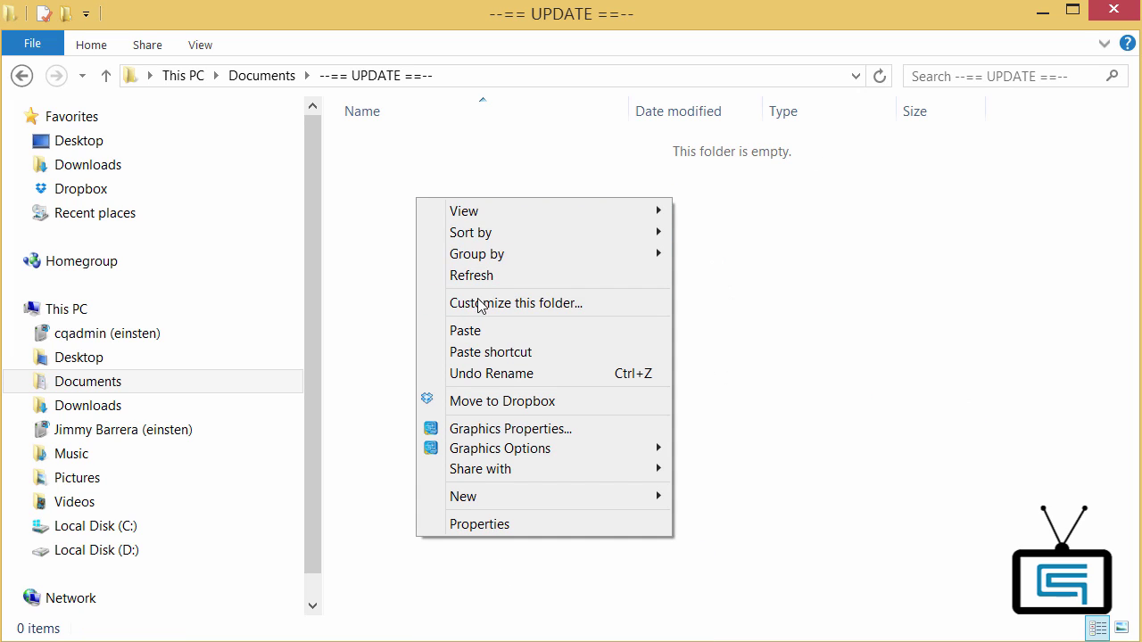
{"action": "left_click", "coordinate": [476, 335]}
{"action": "double_click", "coordinate": [407, 150]}
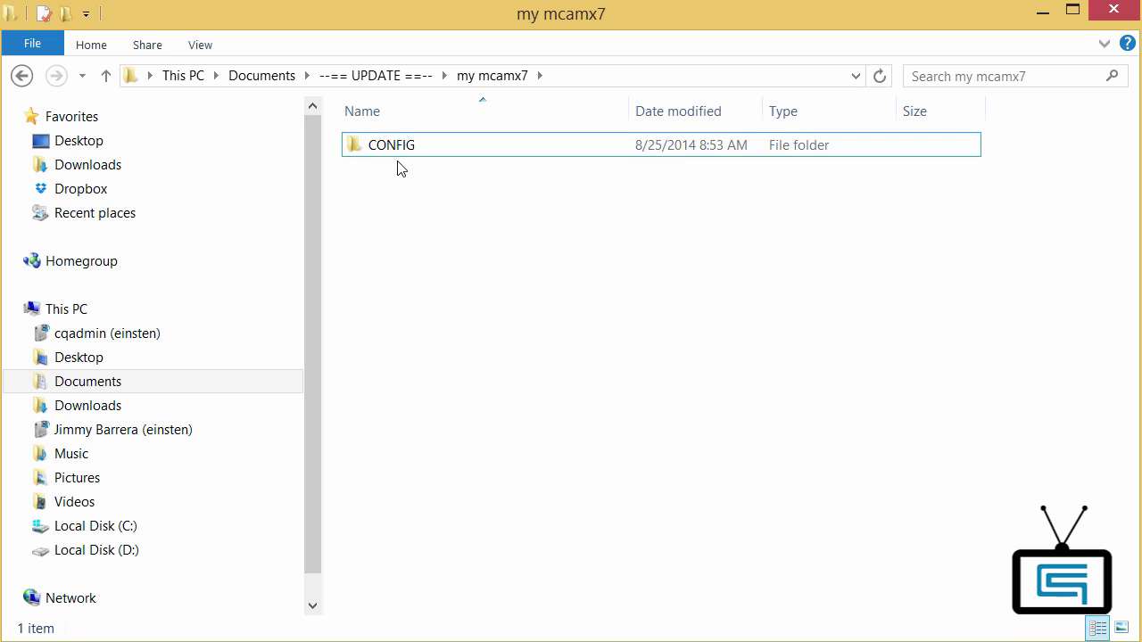
{"action": "left_click", "coordinate": [87, 381]}
{"action": "left_click", "coordinate": [125, 526]}
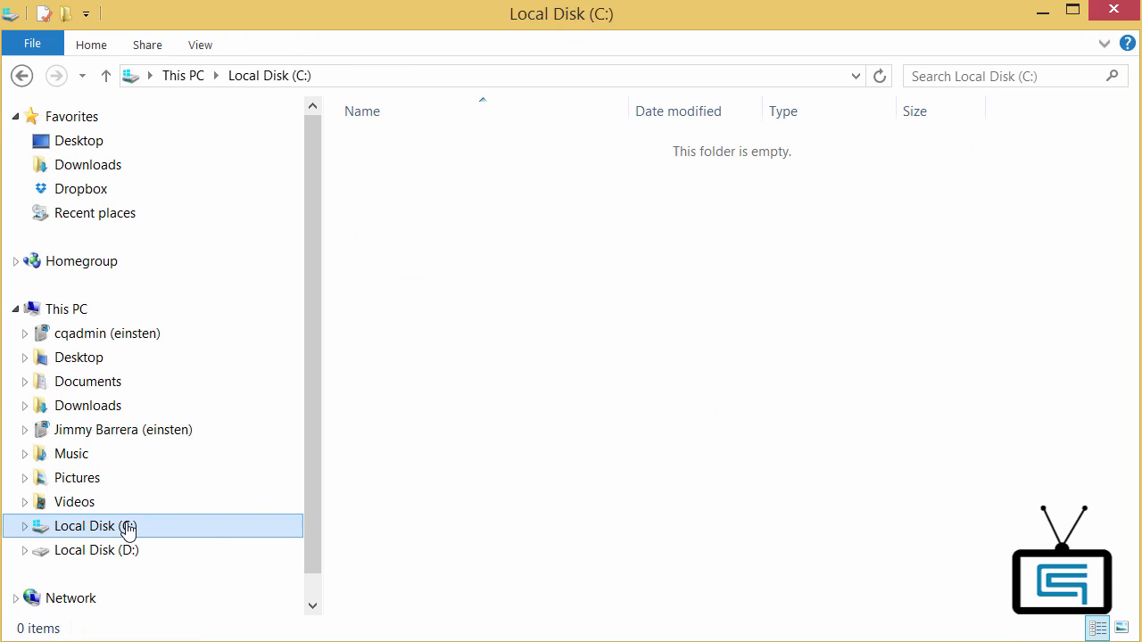
Step: Copy the shared mcamx7 folder from Users > Public > Public Documents
{"action": "double_click", "coordinate": [386, 314]}
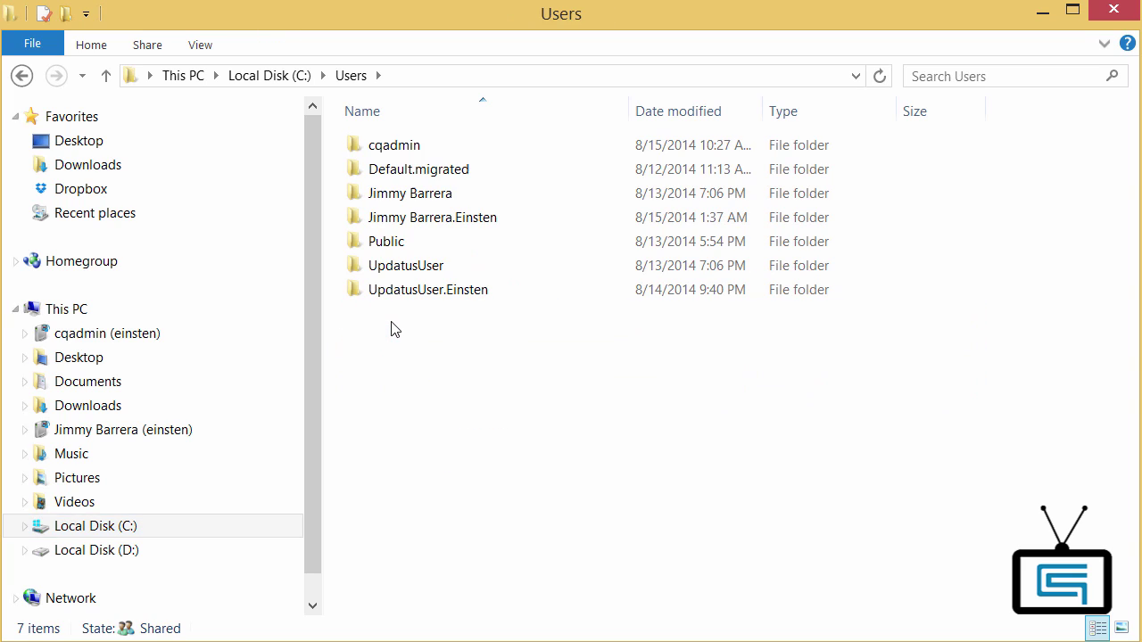
{"action": "double_click", "coordinate": [383, 245]}
{"action": "double_click", "coordinate": [408, 171]}
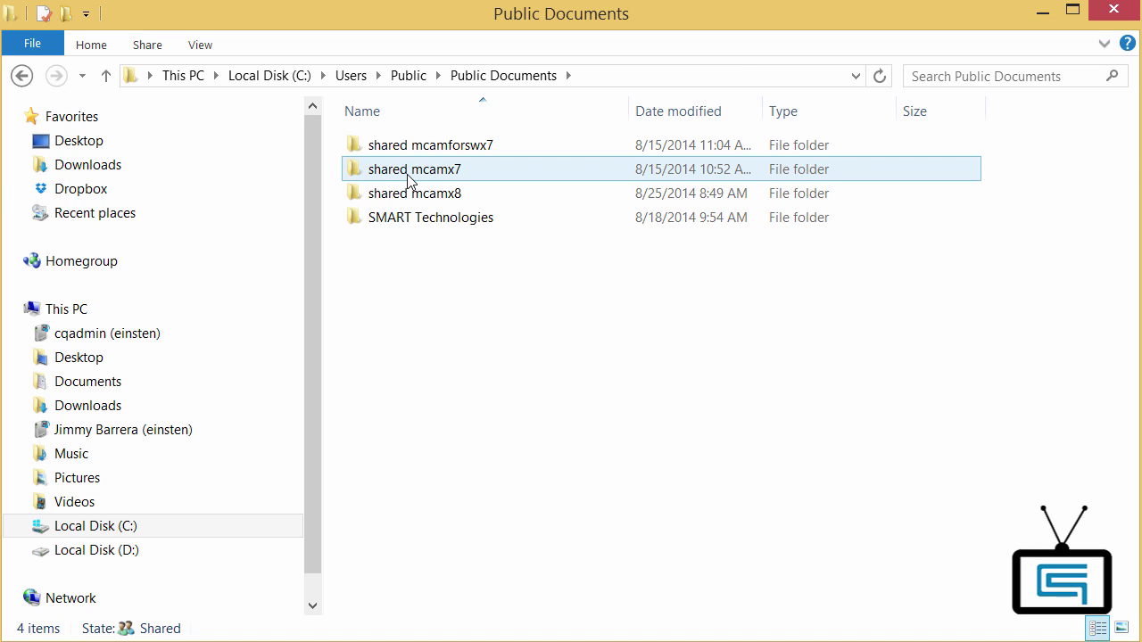
{"action": "right_click", "coordinate": [407, 178]}
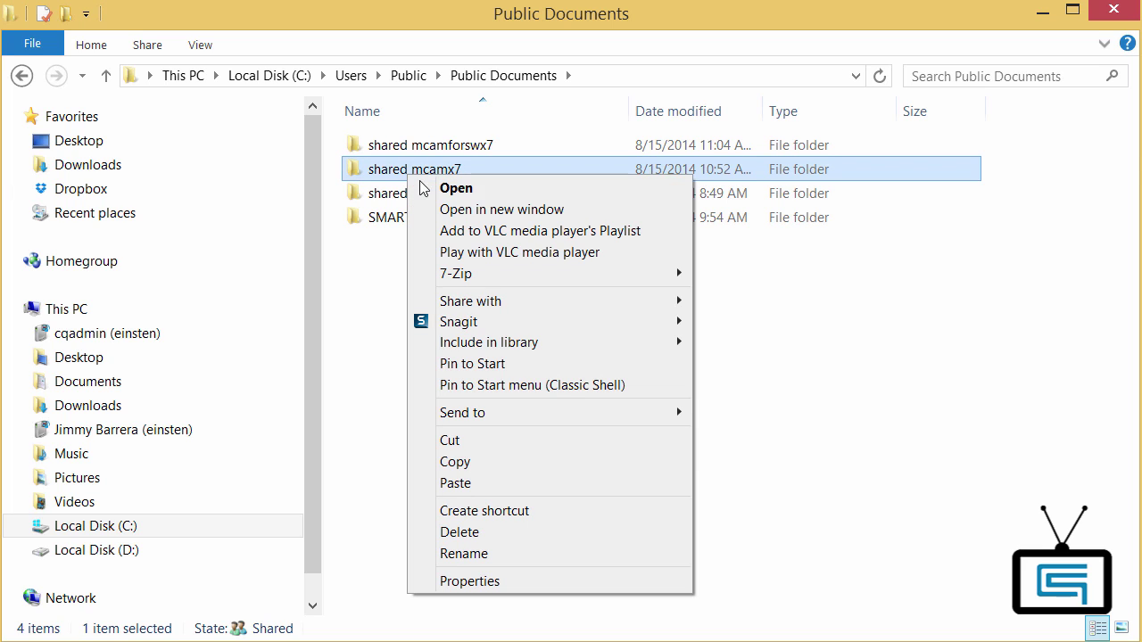
{"action": "left_click", "coordinate": [496, 462]}
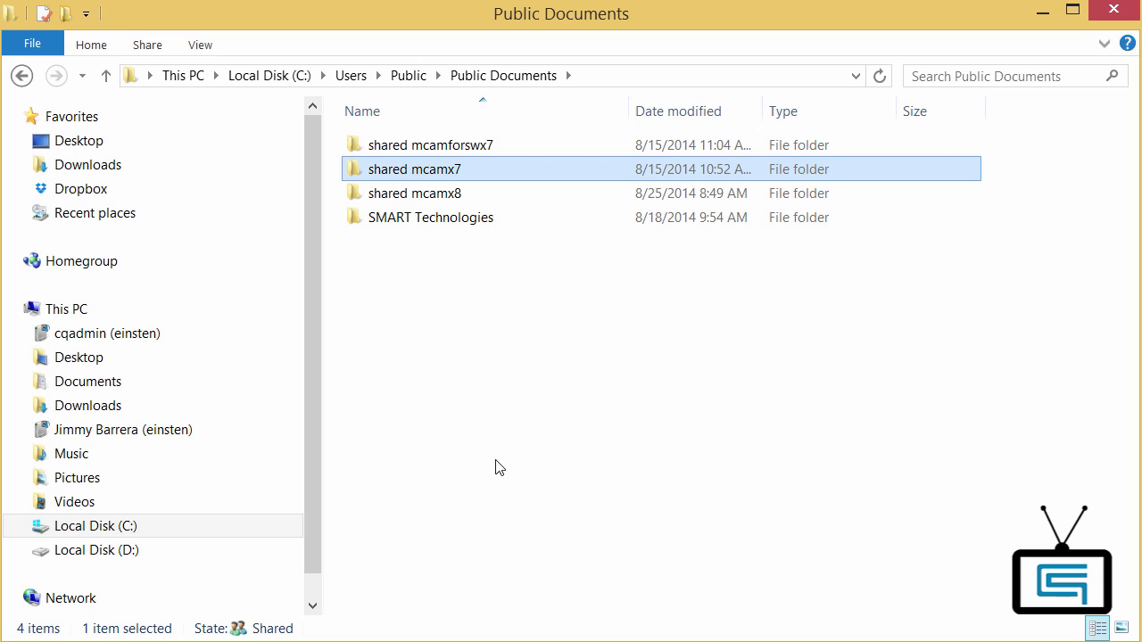
Step: Paste the shared mcamx7 copy into the UPDATE folder and open it
{"action": "left_click", "coordinate": [91, 385]}
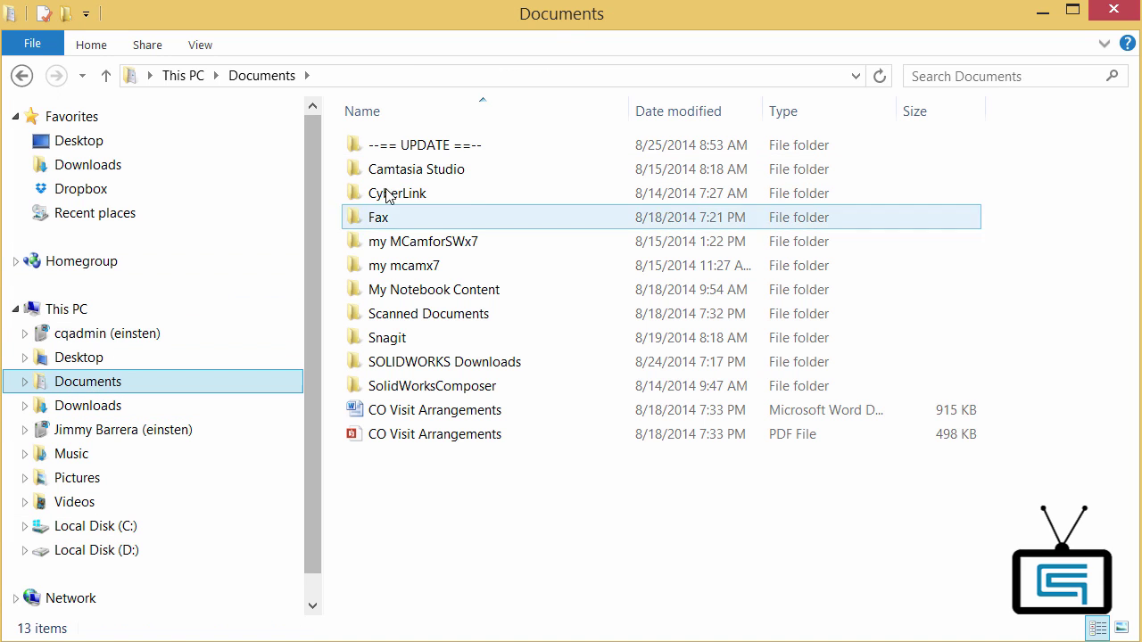
{"action": "double_click", "coordinate": [411, 145]}
{"action": "right_click", "coordinate": [434, 194]}
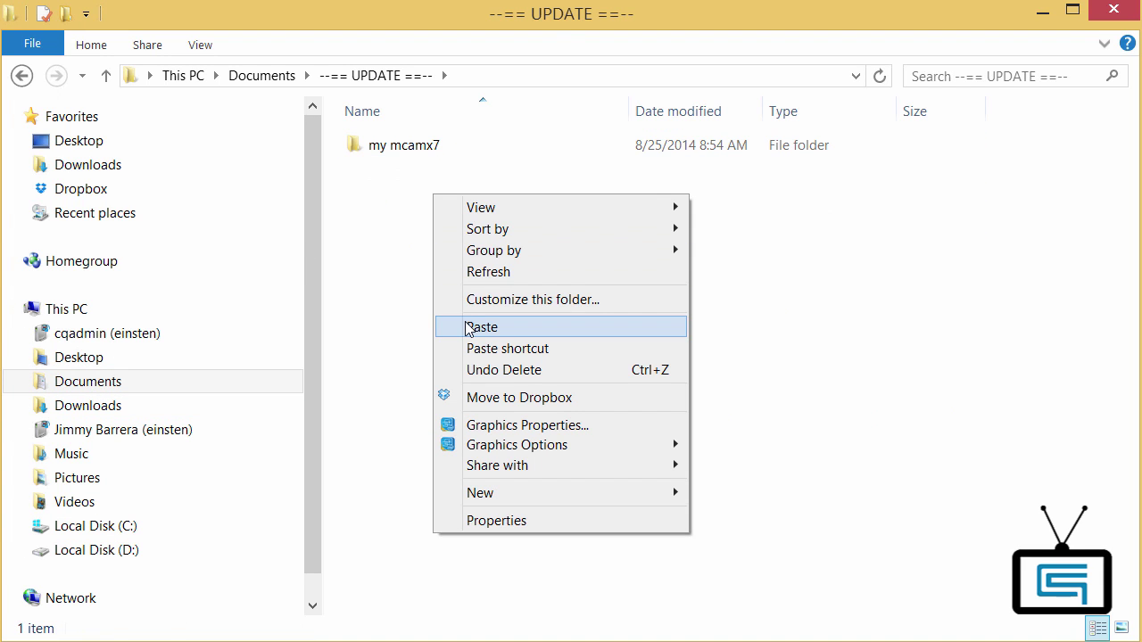
{"action": "left_click", "coordinate": [469, 328]}
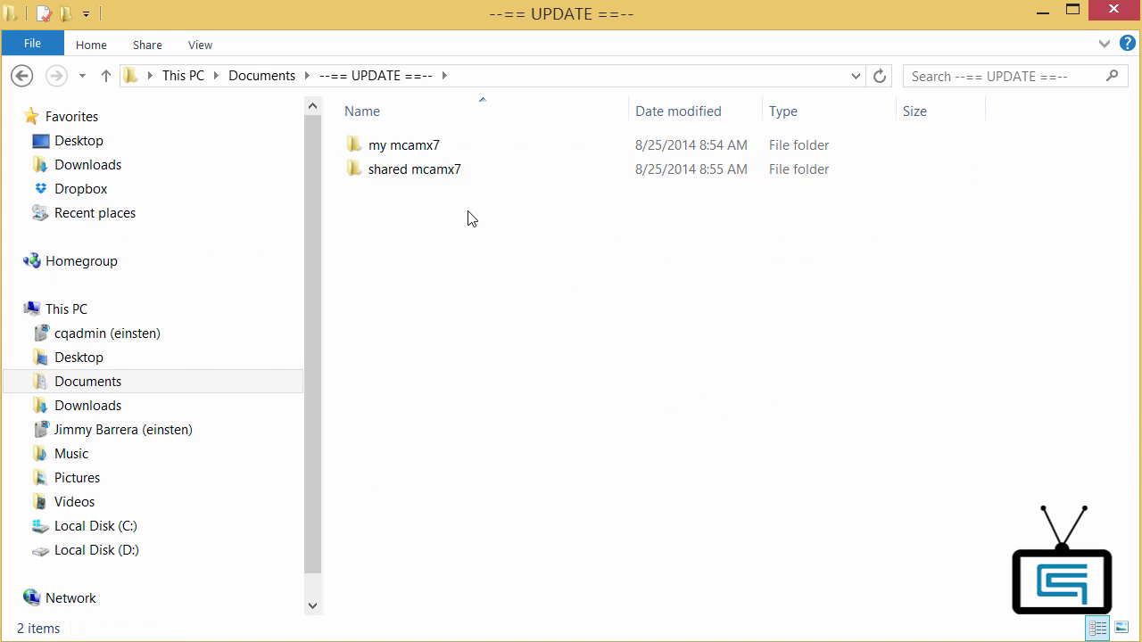
{"action": "double_click", "coordinate": [446, 172]}
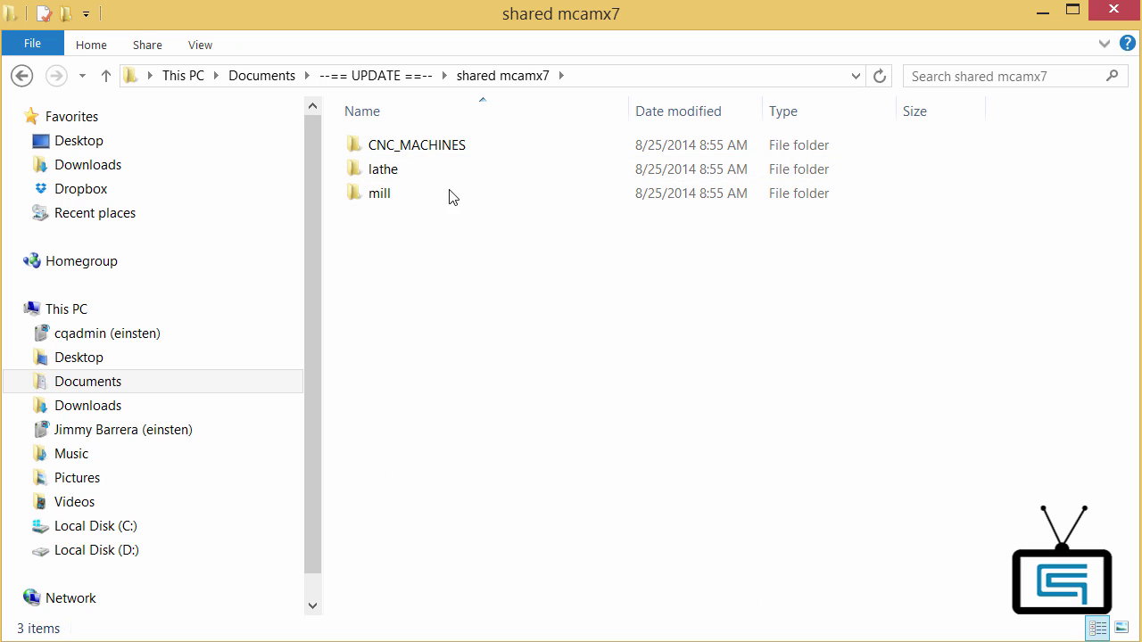
Step: Open the backed-up CNC_MACHINES folder and scroll through its 117 files
{"action": "left_click", "coordinate": [389, 150]}
{"action": "double_click", "coordinate": [389, 150]}
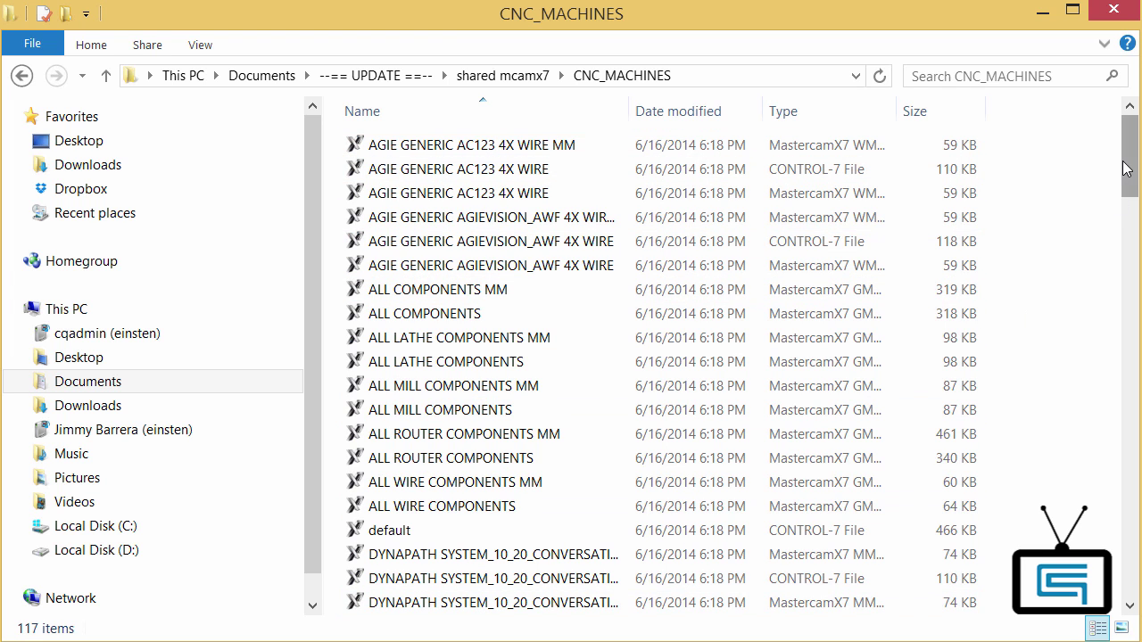
{"action": "left_click_drag", "start_coordinate": [1125, 167], "coordinate": [1127, 580]}
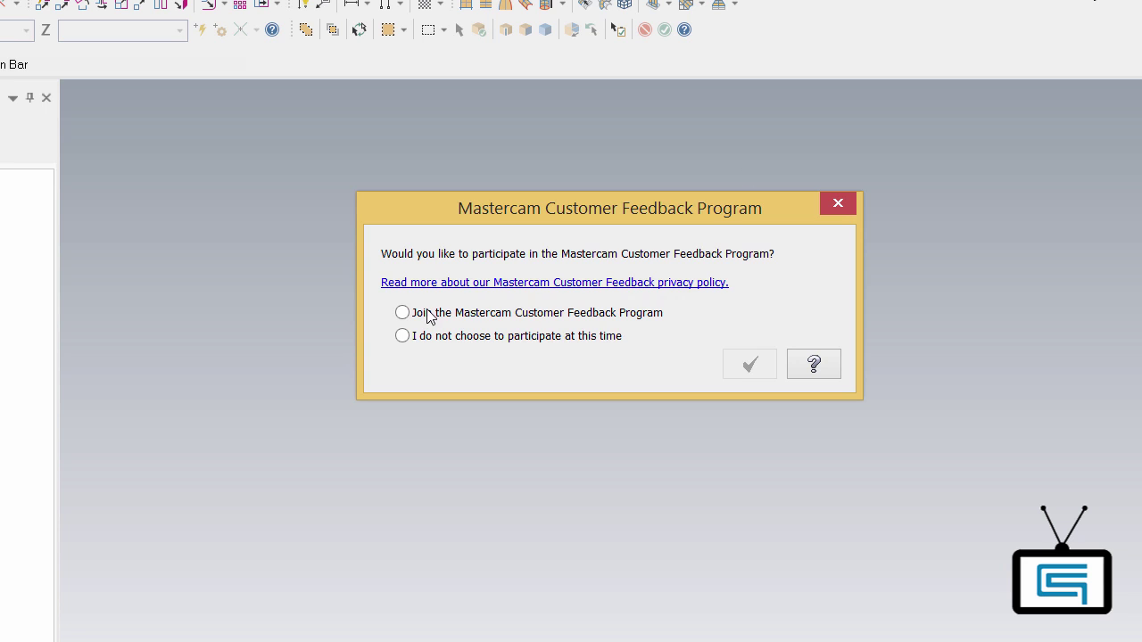
Step: Decline the Customer Feedback Program with 'I do not choose to participate at this time'
{"action": "left_click", "coordinate": [403, 340]}
{"action": "left_click", "coordinate": [744, 360]}
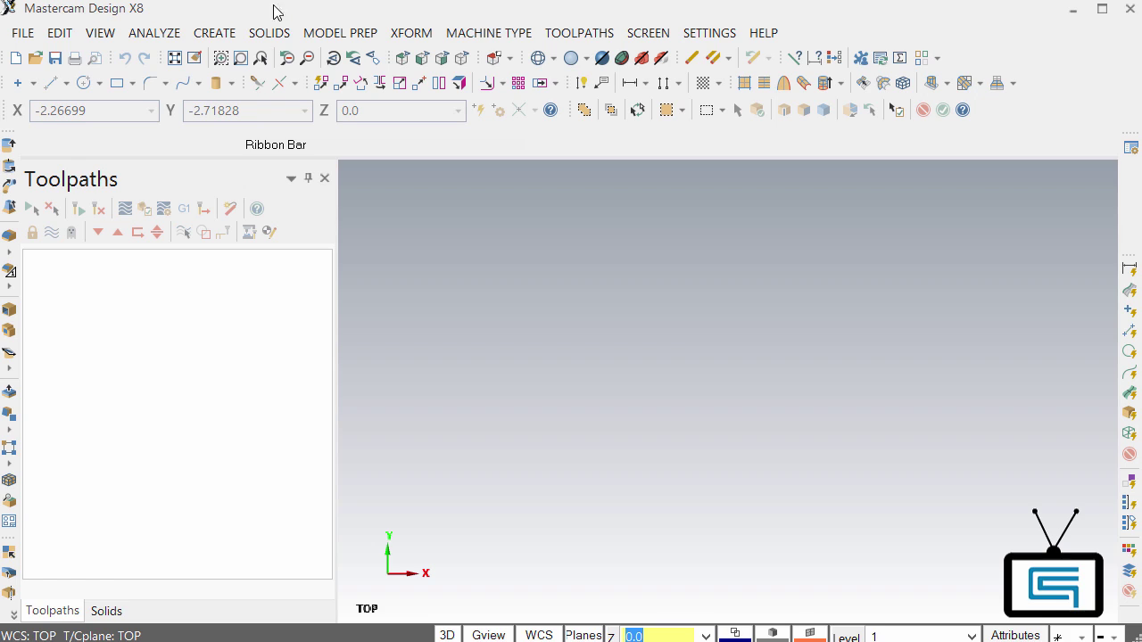
{"action": "left_click", "coordinate": [22, 33]}
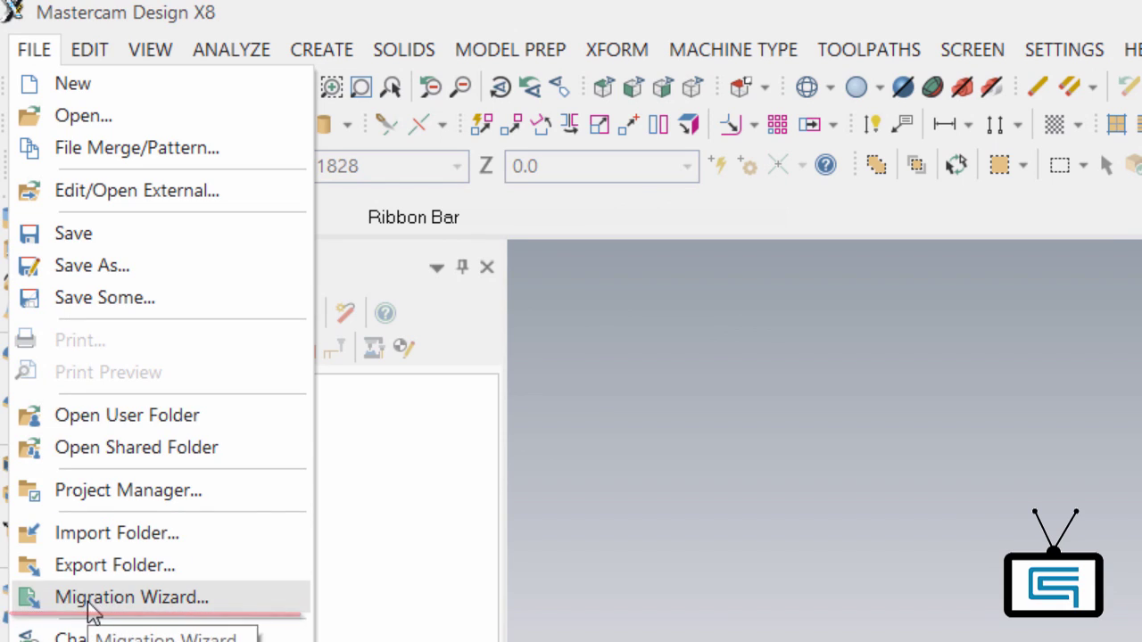
Step: Run the advanced Migration Wizard with shared mcamx files sourced from Documents\UPDATE\shared mcamx7
{"action": "left_click", "coordinate": [87, 600]}
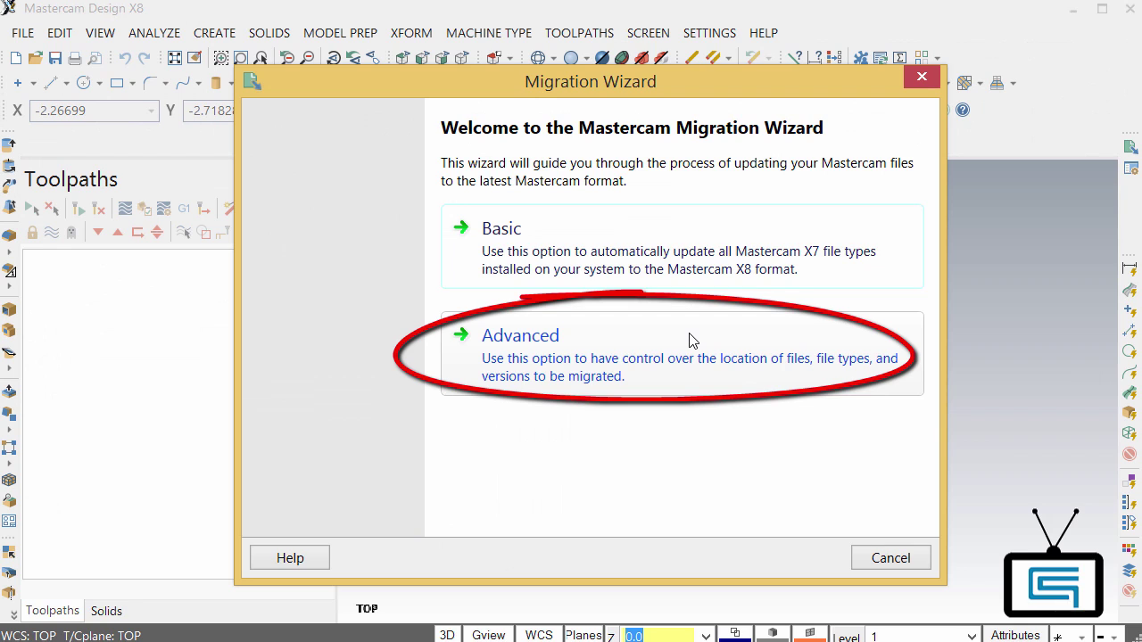
{"action": "left_click", "coordinate": [692, 341]}
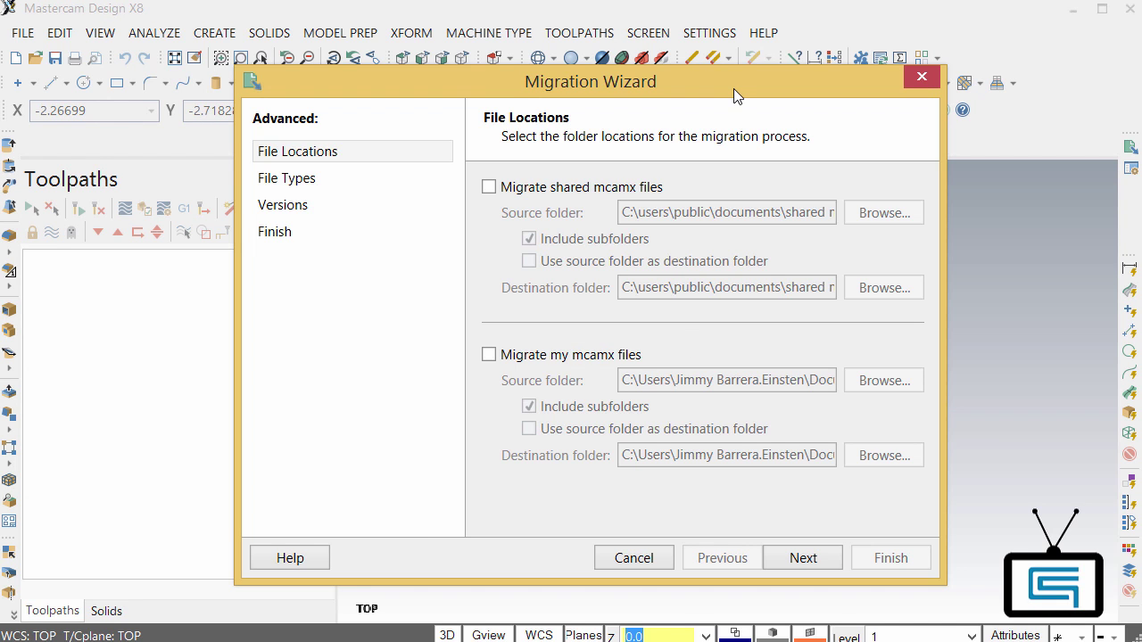
{"action": "left_click", "coordinate": [489, 188]}
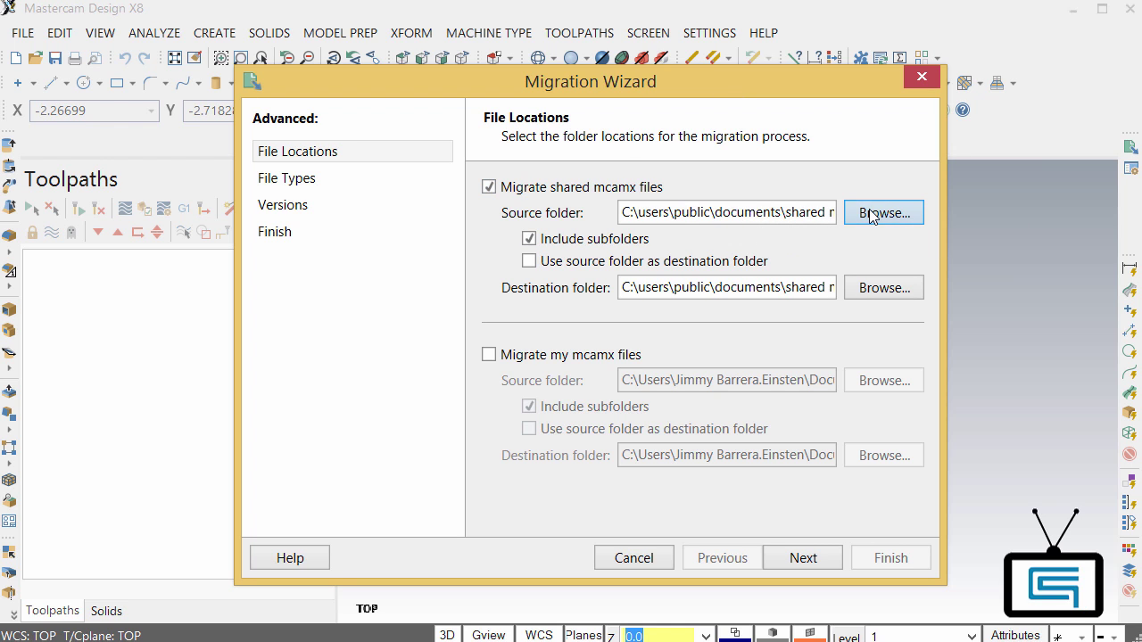
{"action": "left_click", "coordinate": [872, 214]}
{"action": "mouse_move", "coordinate": [731, 294]}
{"action": "left_mouse_down"}
{"action": "mouse_move", "coordinate": [731, 308]}
{"action": "mouse_move", "coordinate": [731, 288]}
{"action": "left_mouse_up"}
{"action": "left_click", "coordinate": [526, 256]}
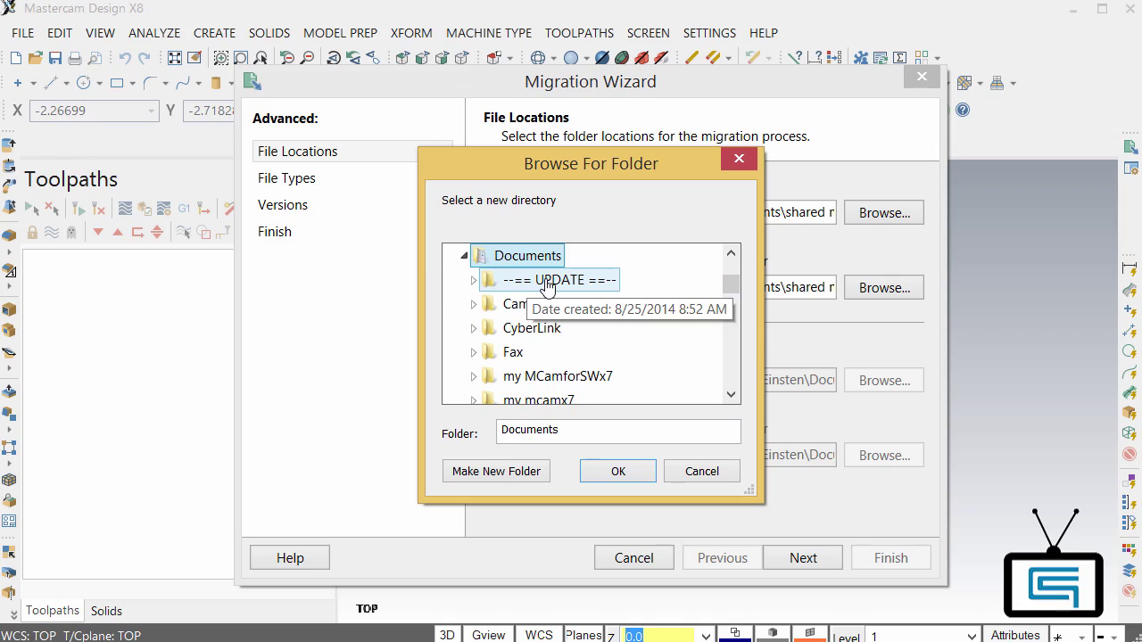
{"action": "double_click", "coordinate": [548, 285]}
{"action": "double_click", "coordinate": [553, 328]}
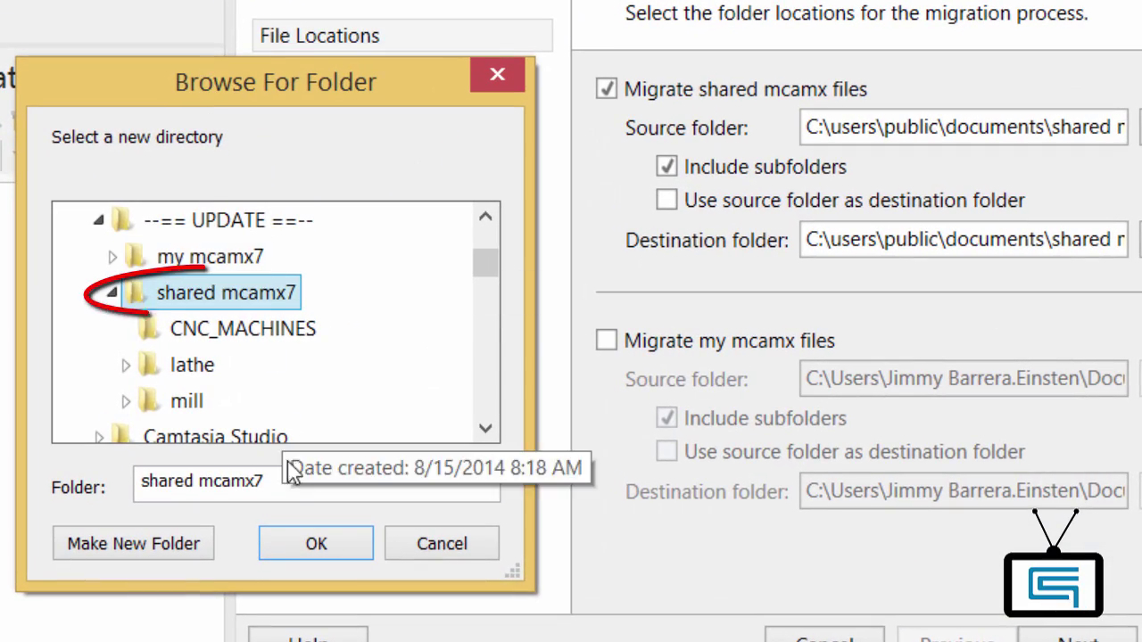
{"action": "left_click", "coordinate": [314, 544]}
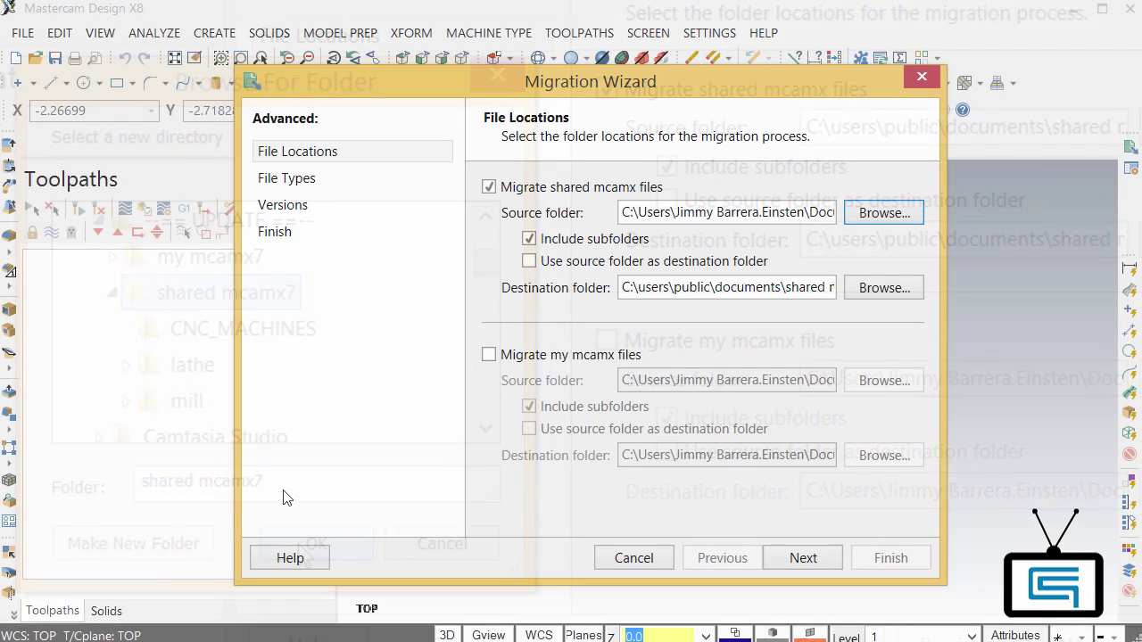
Step: Include my mcamx files in the migration, sourced from Documents\UPDATE\my mcamx7
{"action": "left_click", "coordinate": [488, 355]}
{"action": "left_click", "coordinate": [881, 380]}
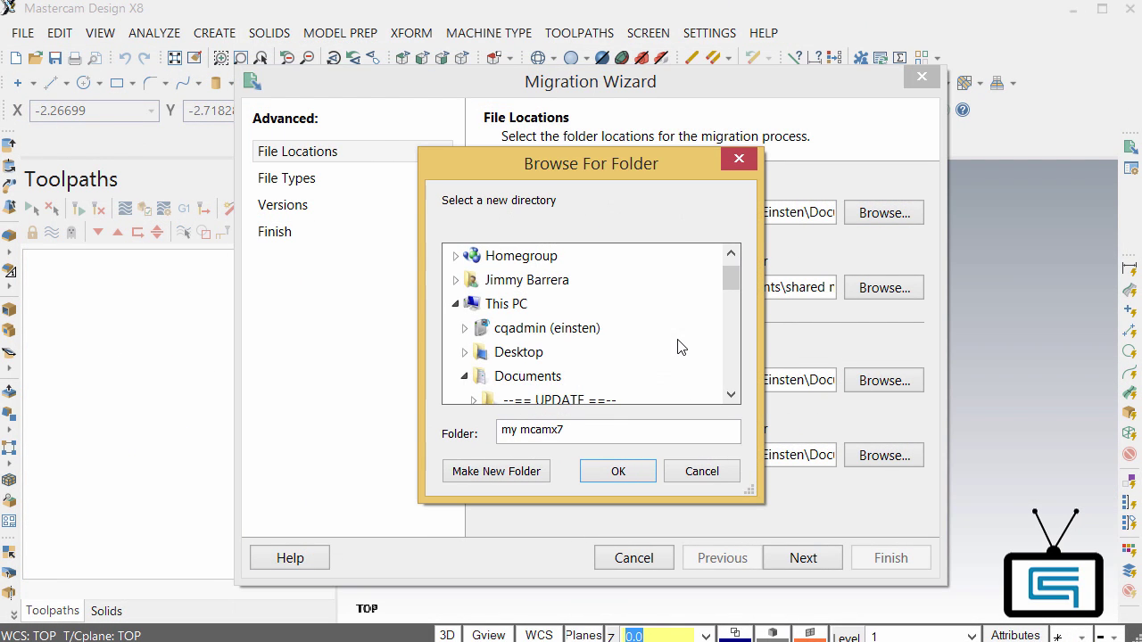
{"action": "left_click", "coordinate": [526, 376]}
{"action": "double_click", "coordinate": [499, 329]}
{"action": "double_click", "coordinate": [504, 355]}
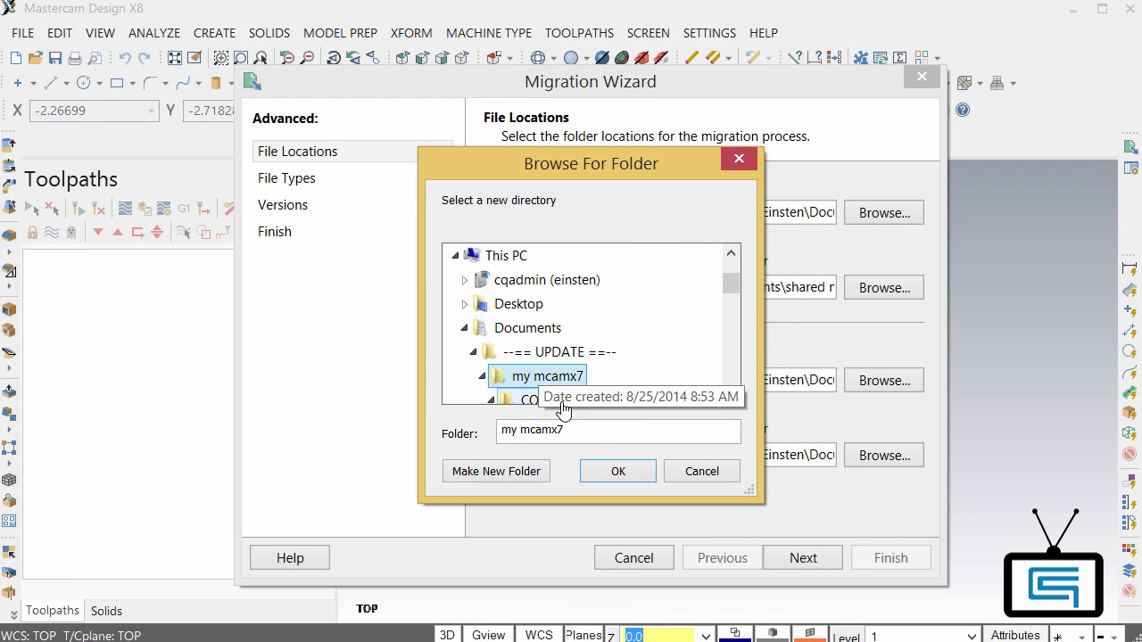
{"action": "left_click_drag", "start_coordinate": [603, 163], "coordinate": [274, 222]}
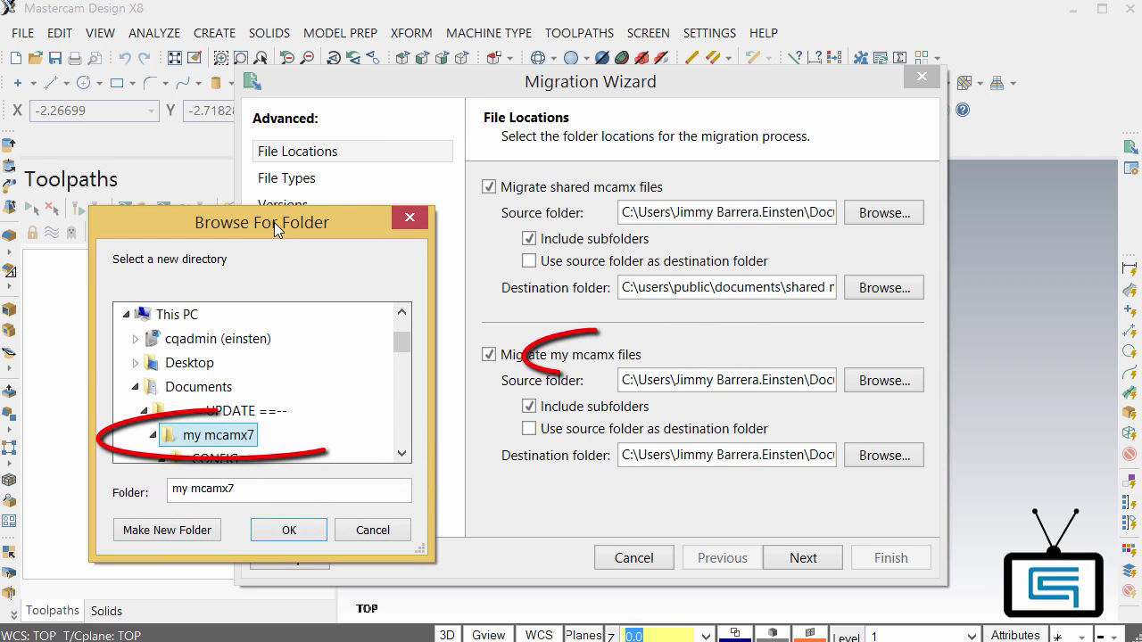
{"action": "left_click", "coordinate": [288, 529]}
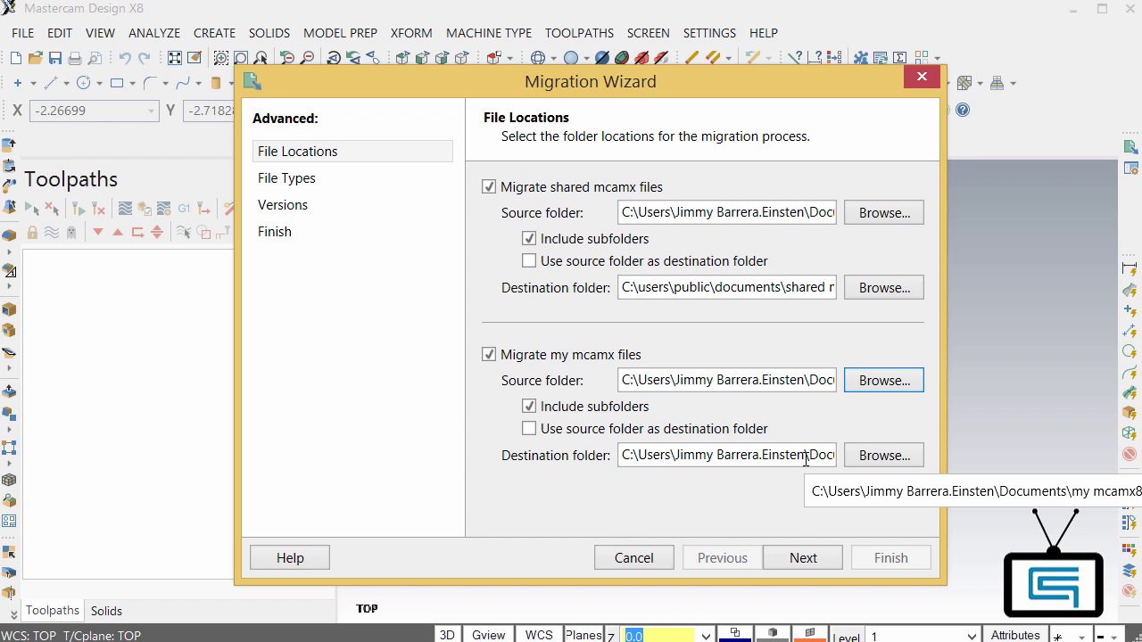
{"action": "left_click", "coordinate": [799, 558]}
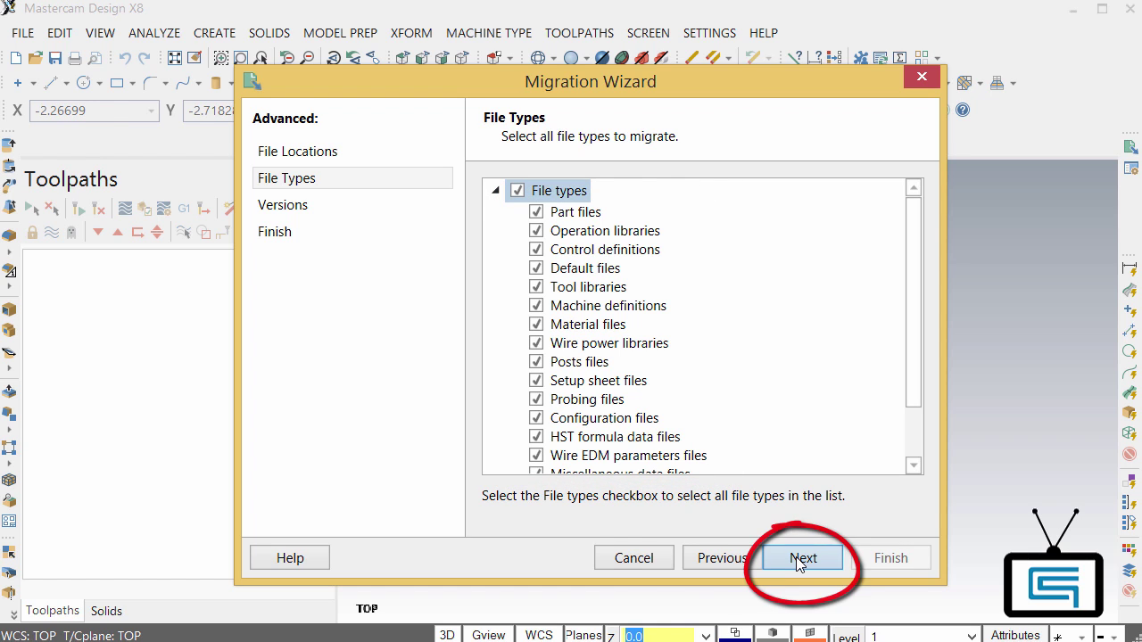
Step: Advance through File Types and Versions with everything selected to run the migration
{"action": "left_click", "coordinate": [799, 558]}
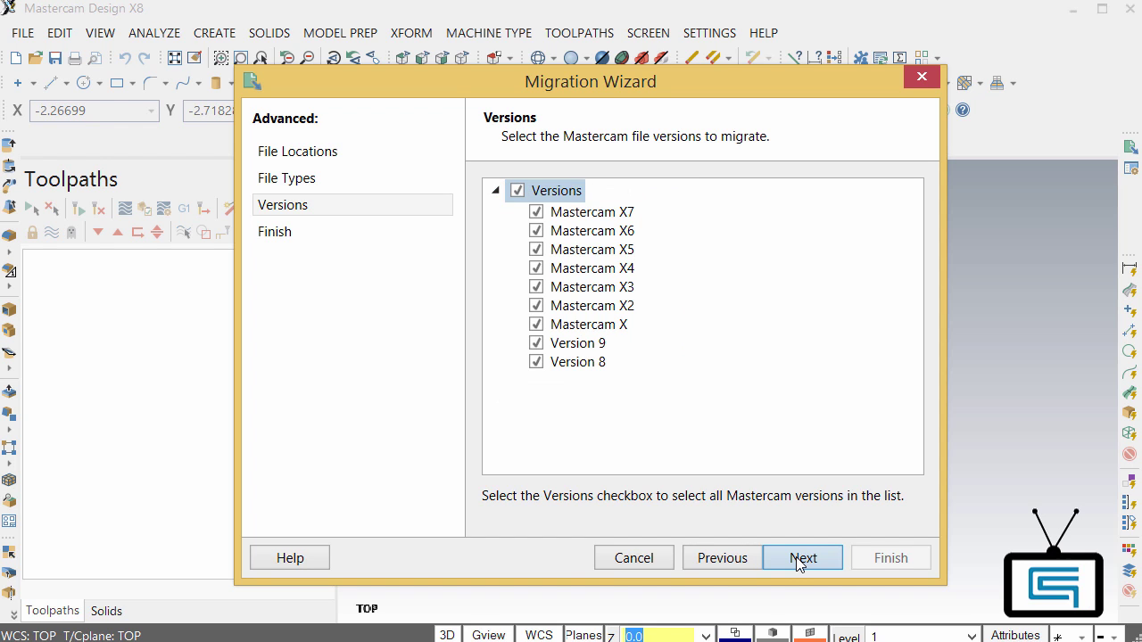
{"action": "left_click", "coordinate": [796, 556]}
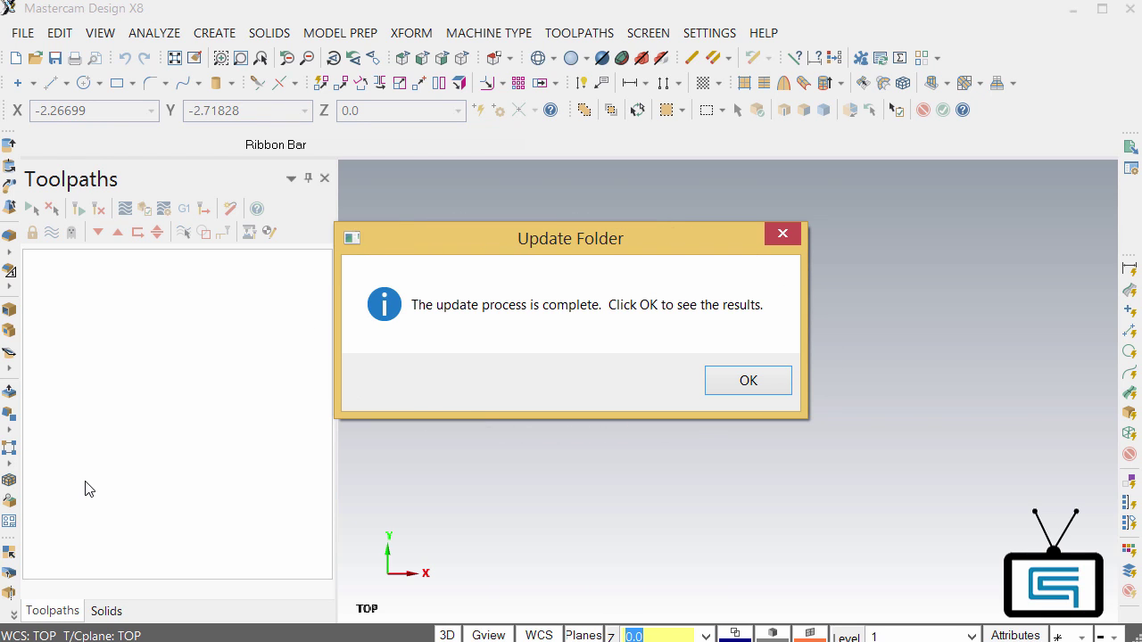
Step: Acknowledge the completed update, then review and close the migration event log
{"action": "left_click", "coordinate": [763, 383]}
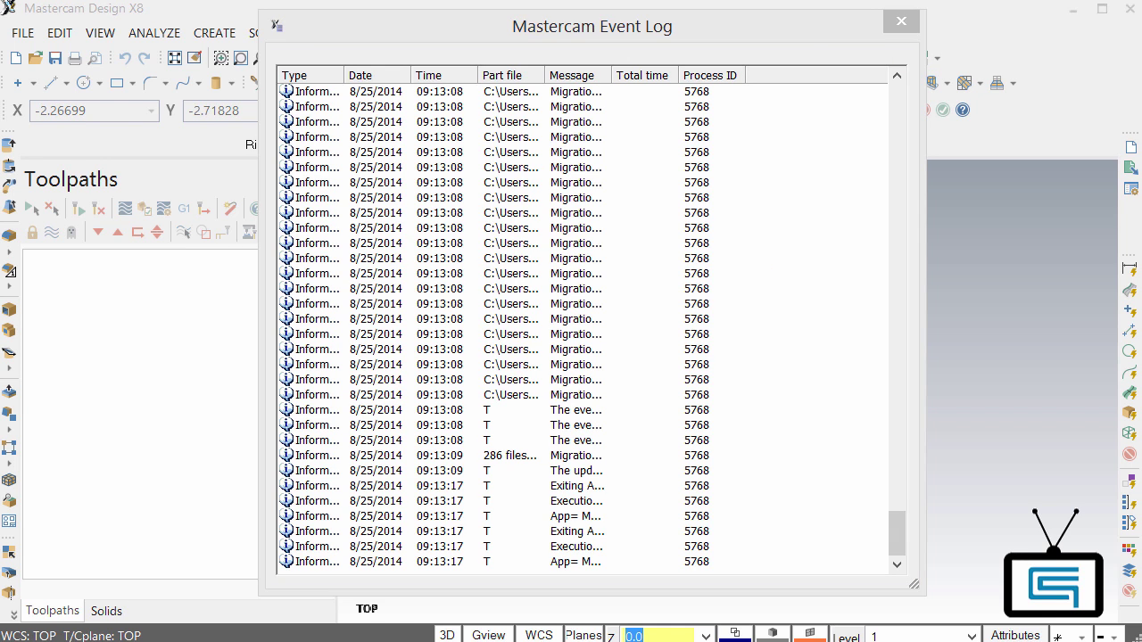
{"action": "left_click", "coordinate": [830, 30]}
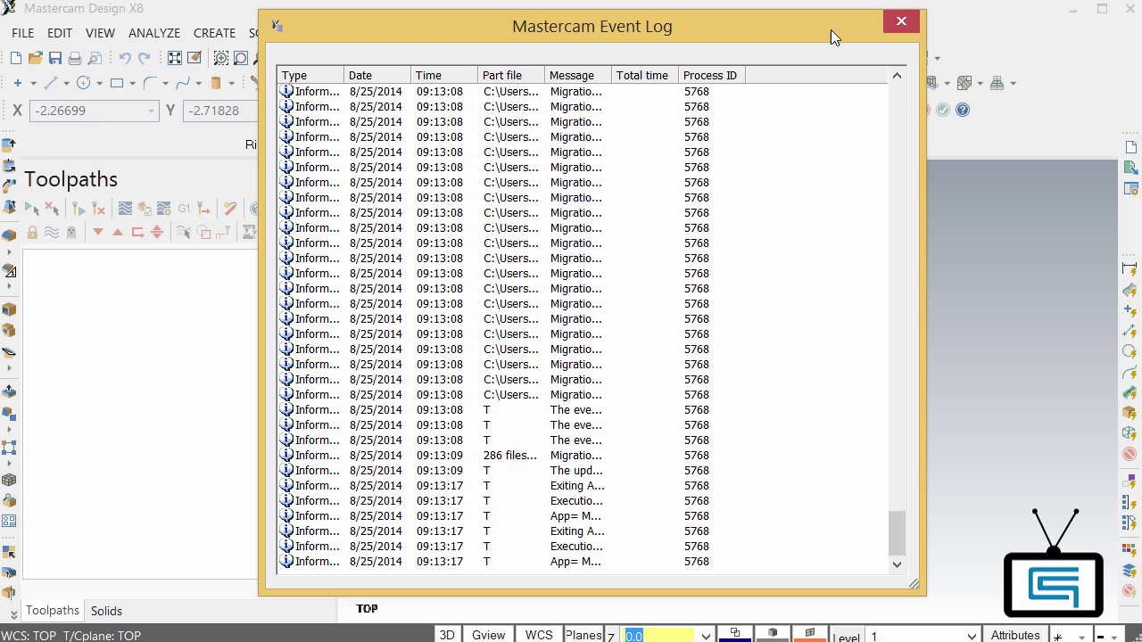
{"action": "left_click", "coordinate": [899, 24]}
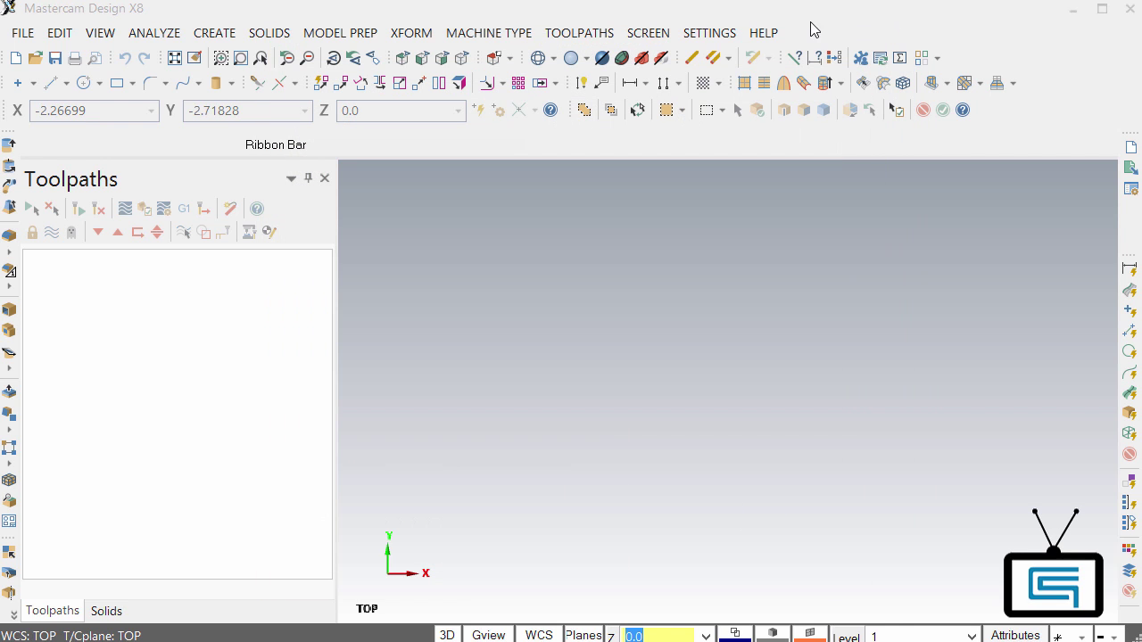